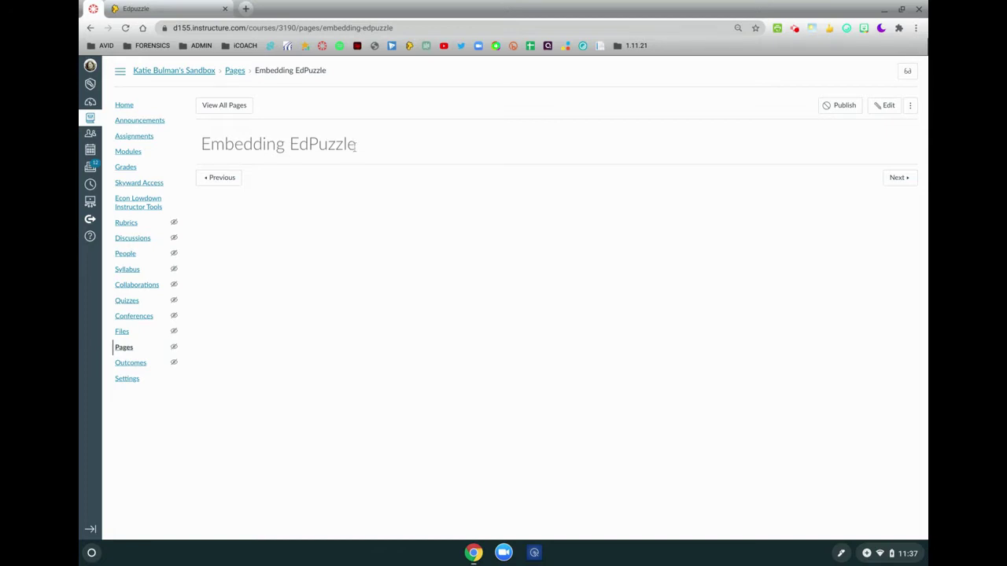
- Add the line "🎯 Can I create an accurate visual record of a crime scene?" to the enlarged page body and open the embed-code dialog below it
left_click(883, 110)
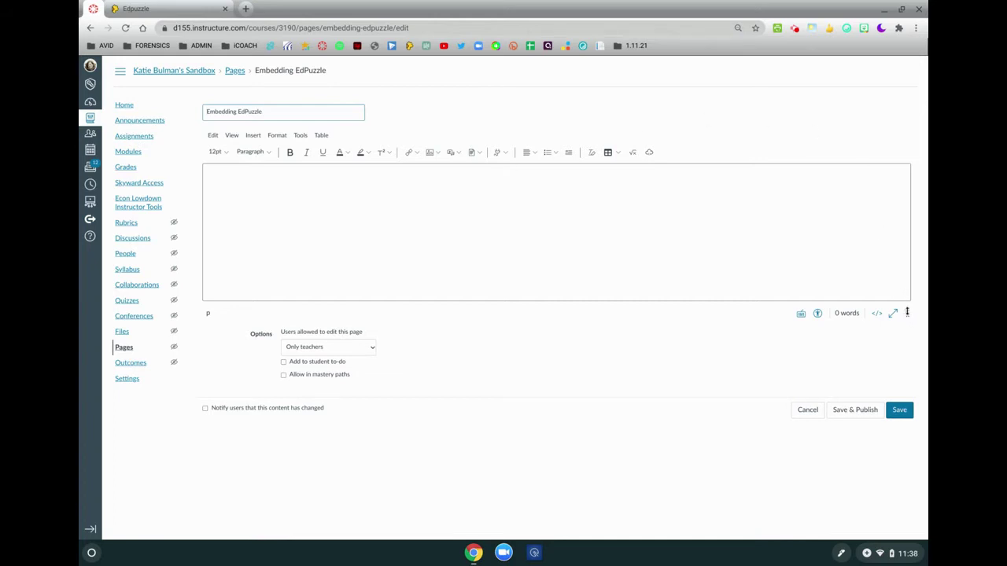
left_click_drag(907, 313, 900, 422)
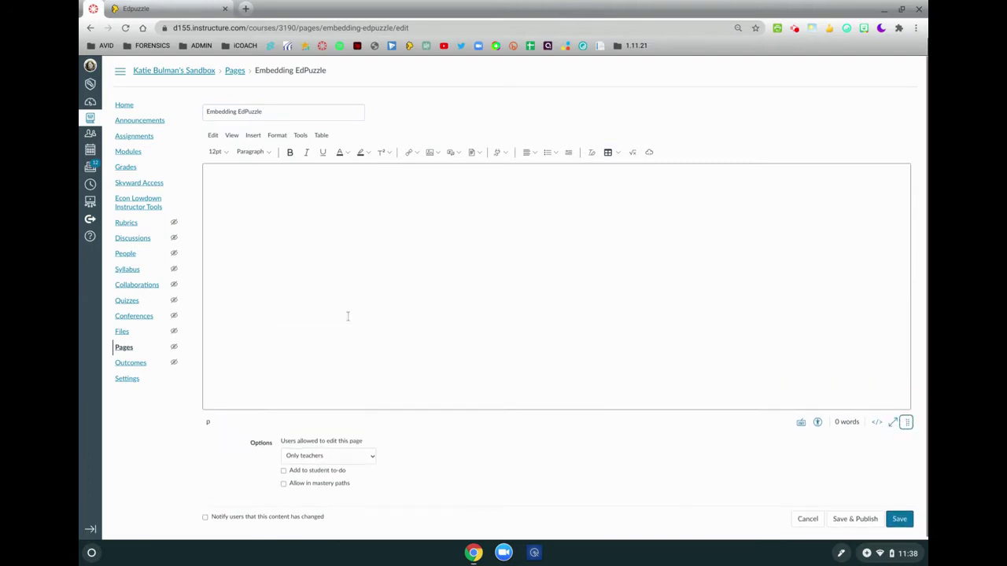
left_click(263, 181)
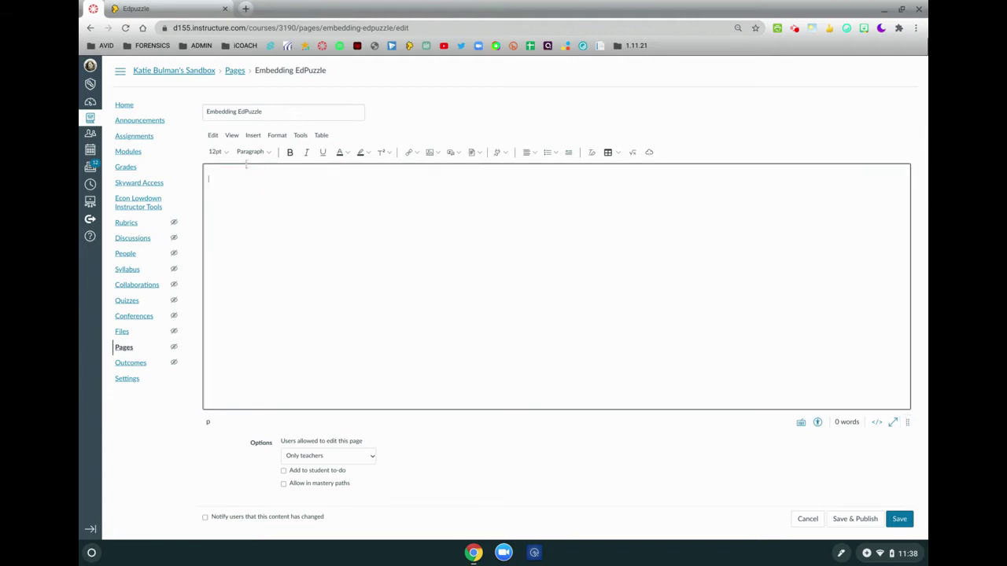
type("🎯 Can I create an accurate visual record of a crime scene?")
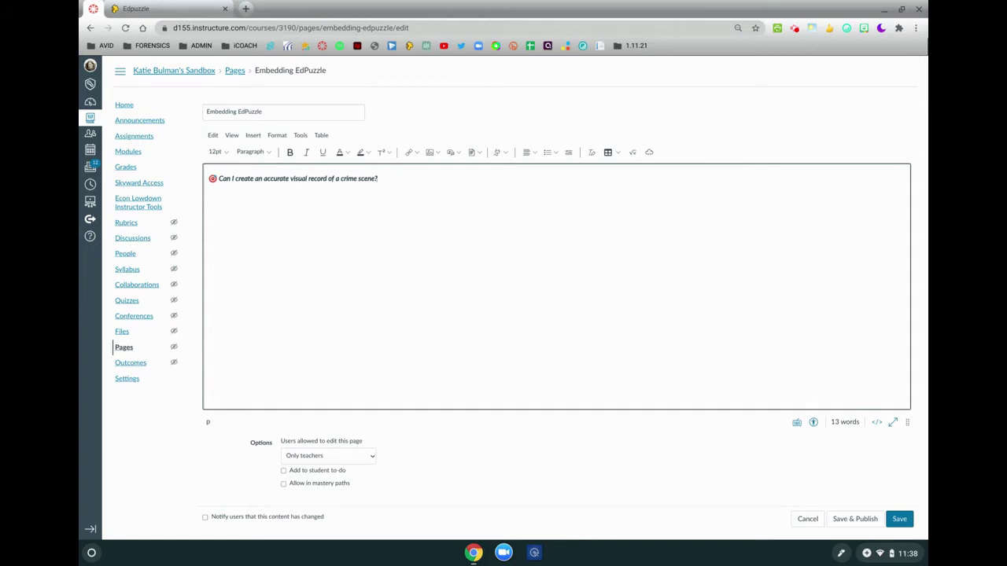
key("Return")
left_click(649, 152)
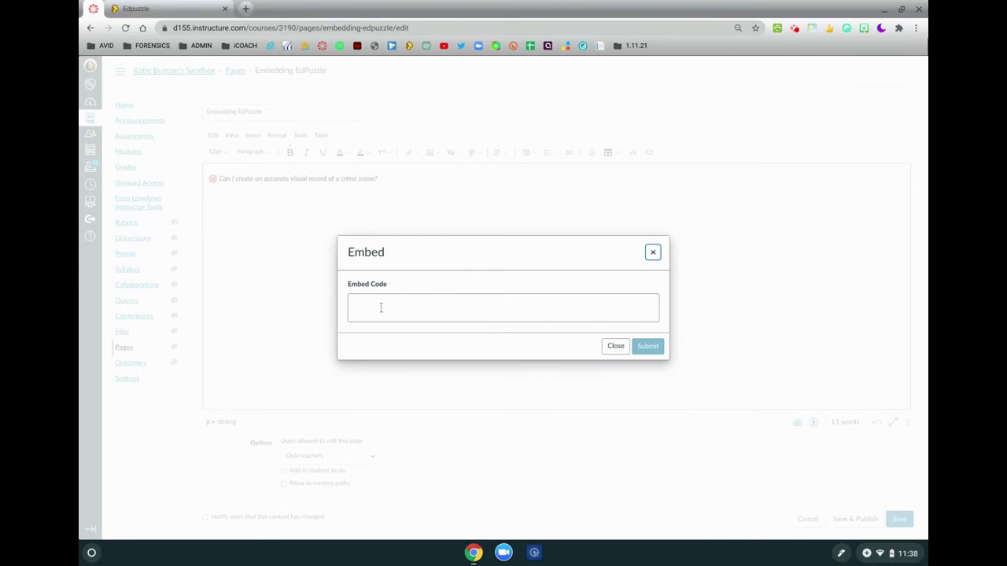
- Switch to Edpuzzle and assign the video "The Forensic Photographer" from My Content to Sample Class
left_click(153, 10)
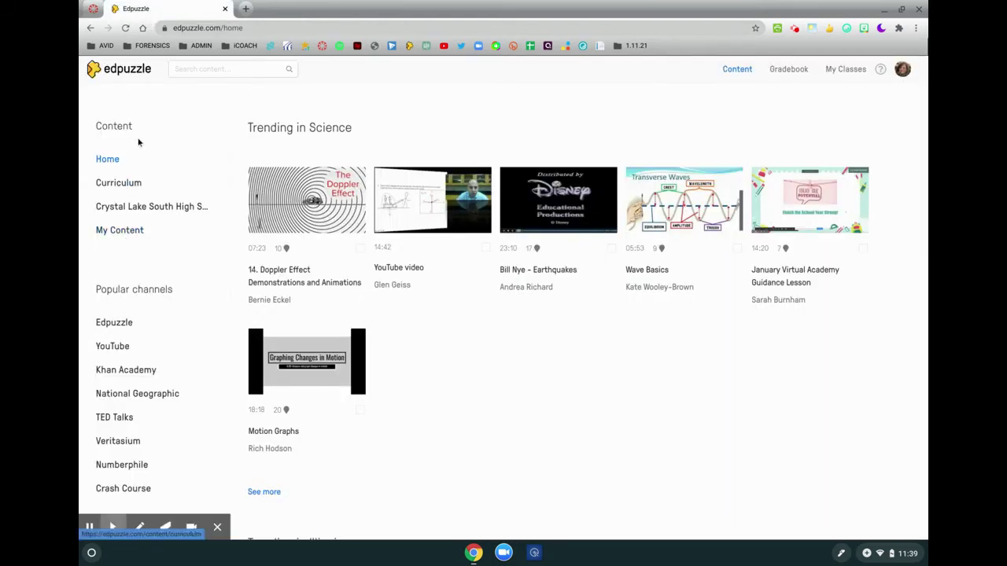
left_click(124, 229)
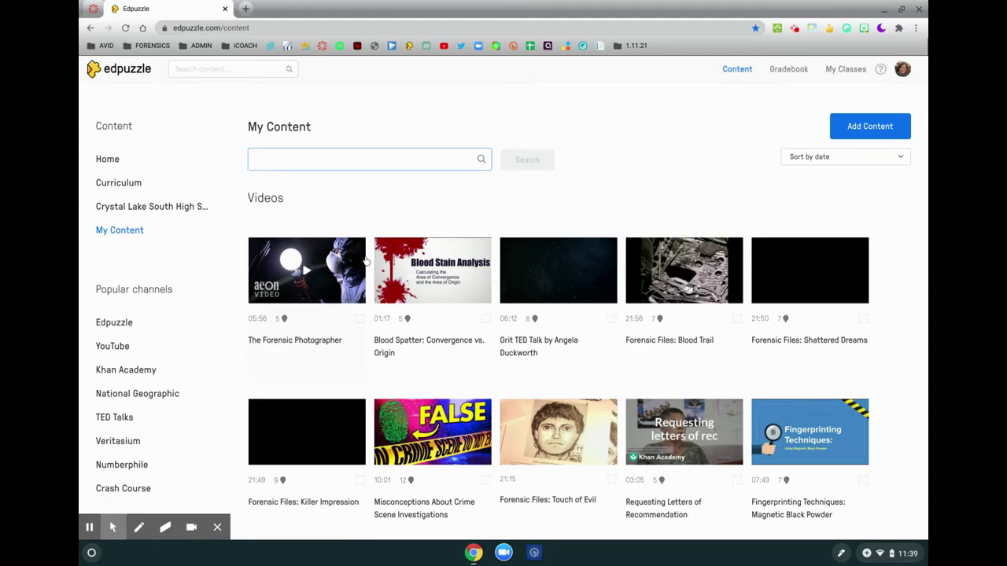
left_click(306, 272)
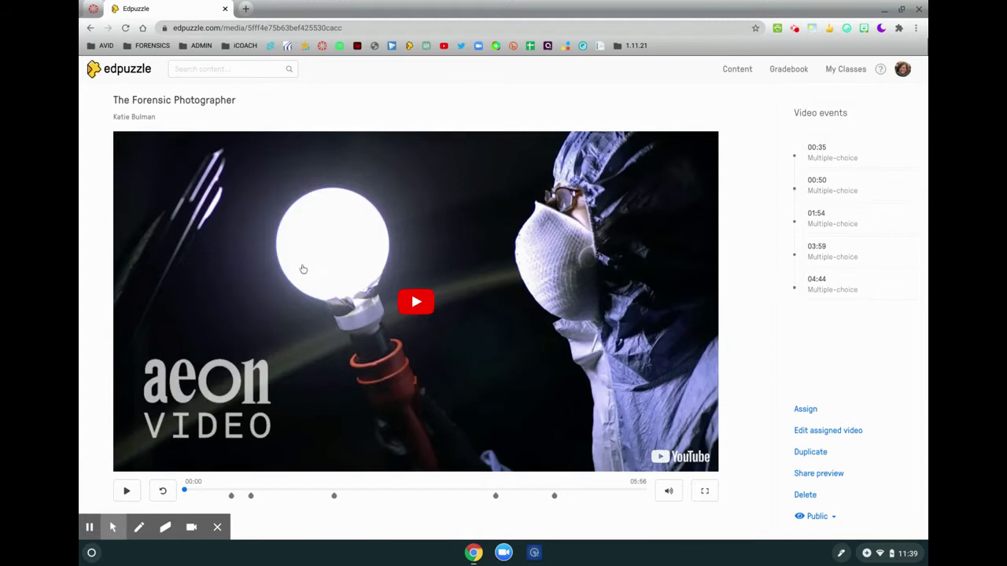
left_click(806, 410)
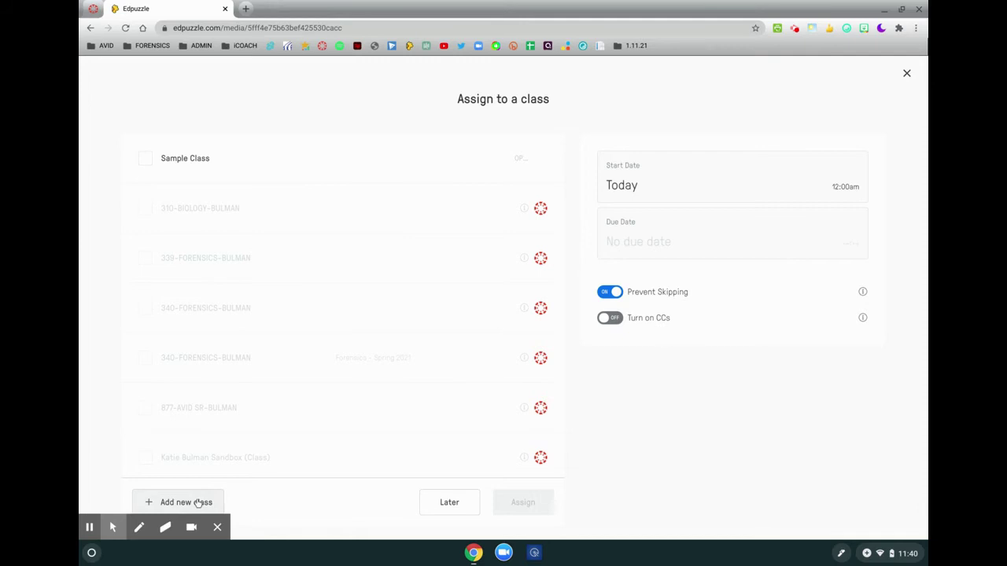
left_click(146, 161)
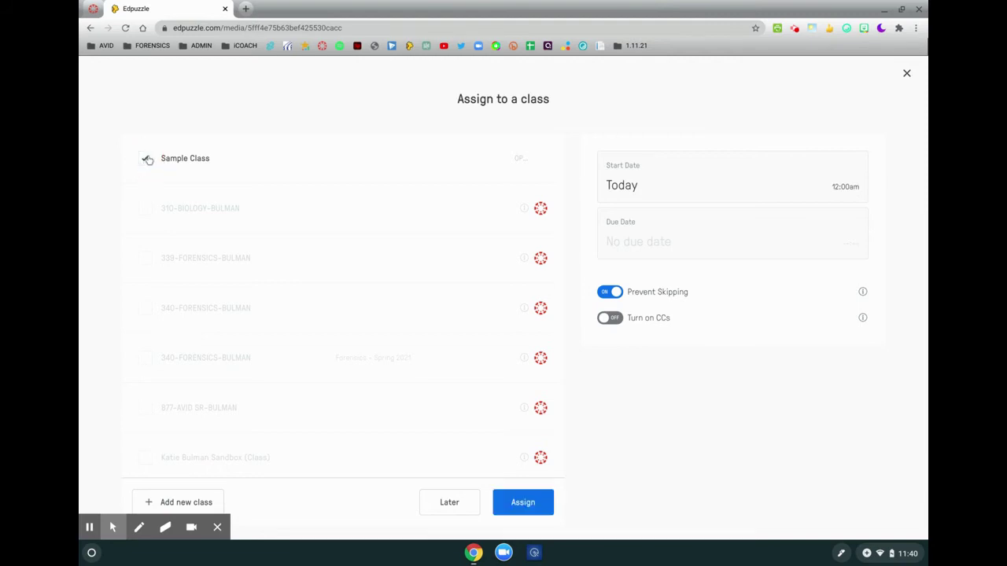
left_click(521, 504)
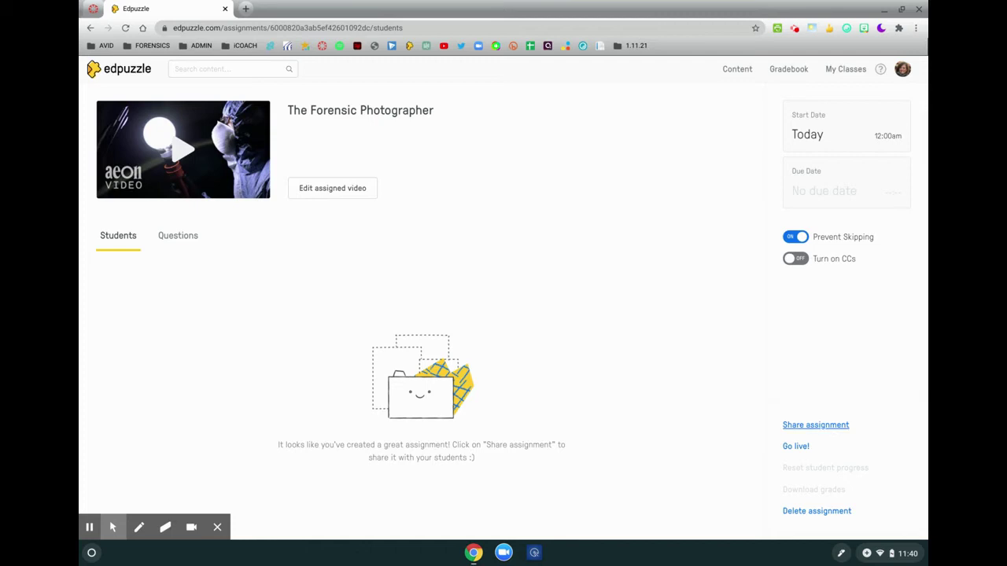
- Share the Forensic Photographer assignment by setting its embed code to Large size and copying the code
left_click(823, 428)
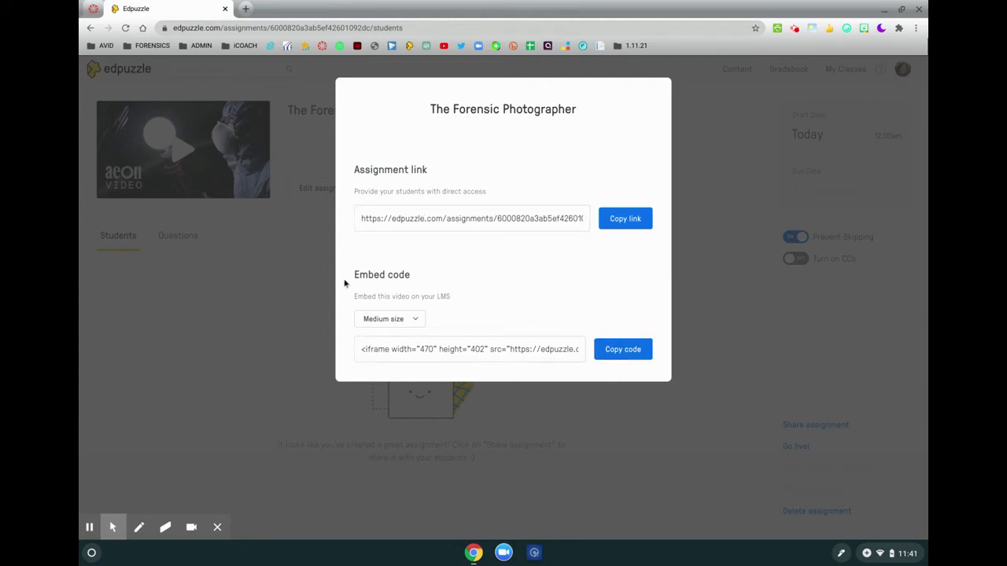
left_click(409, 324)
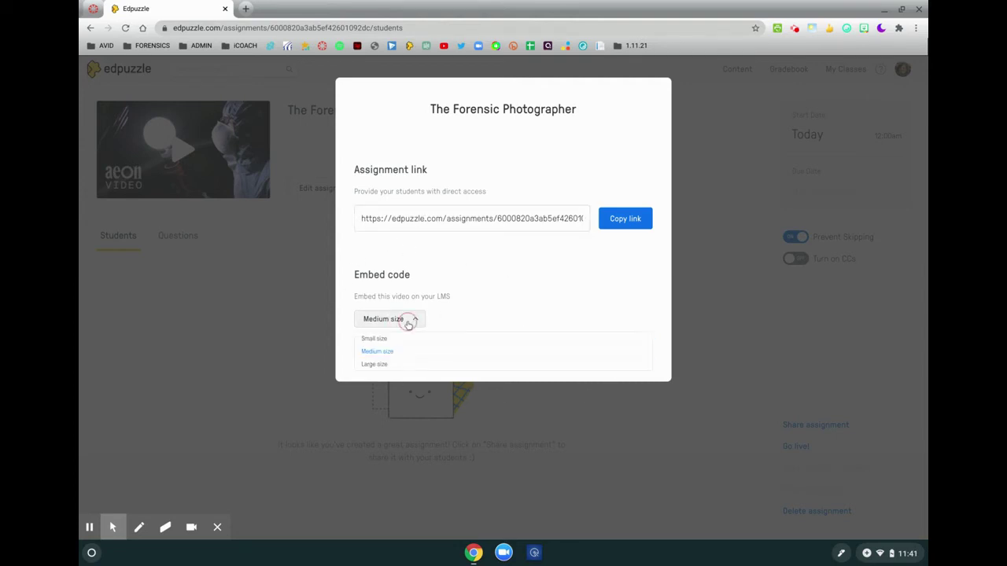
left_click(376, 365)
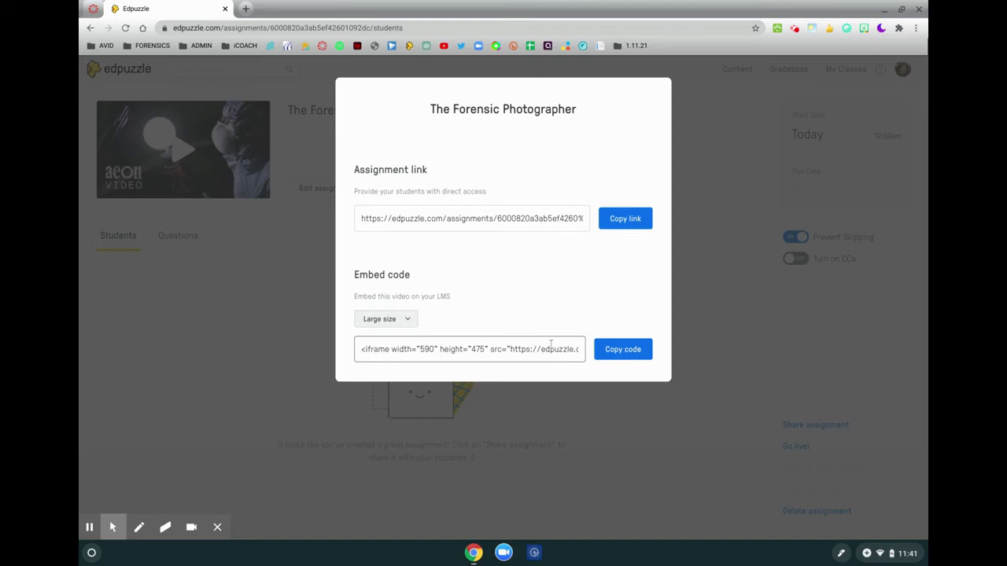
left_click(628, 356)
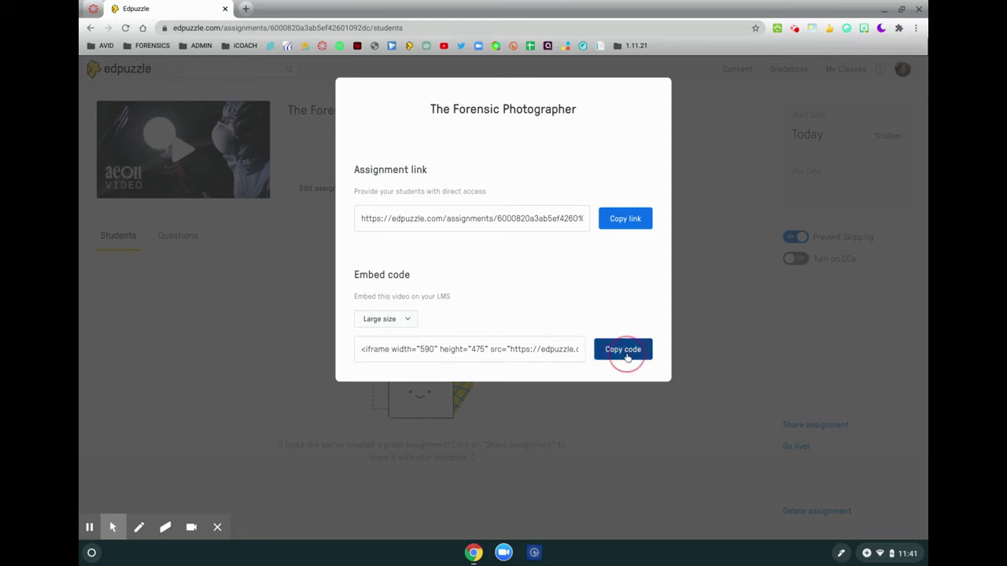
triple_click(476, 352)
right_click(476, 351)
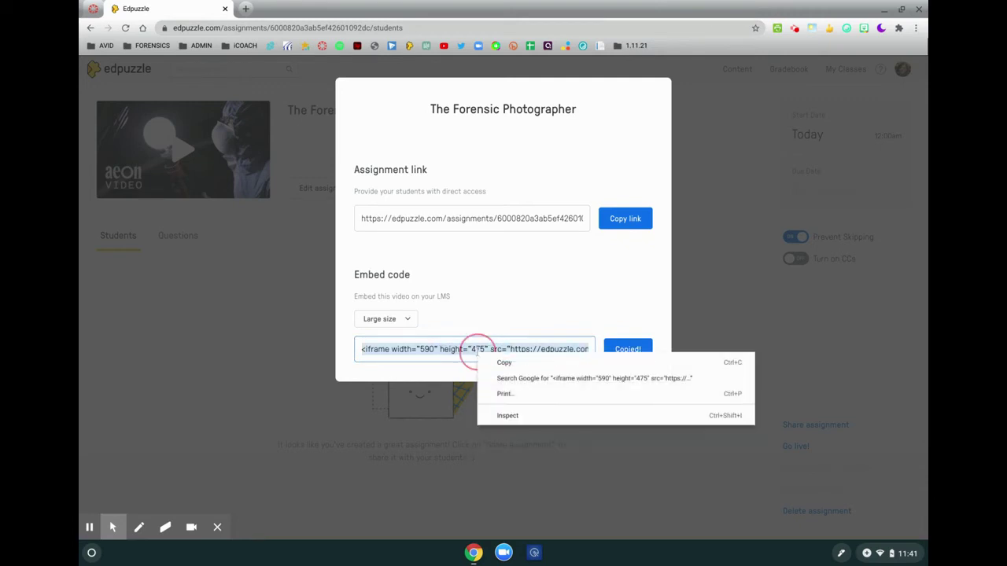
left_click(504, 362)
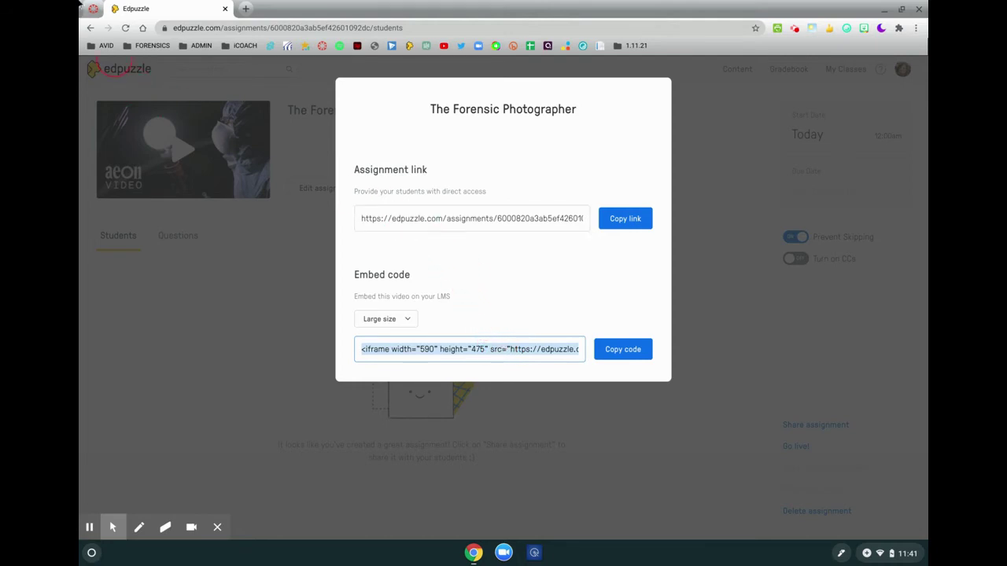
- Switch back to the Canvas page and embed the Edpuzzle video with the copied iframe code
left_click(93, 8)
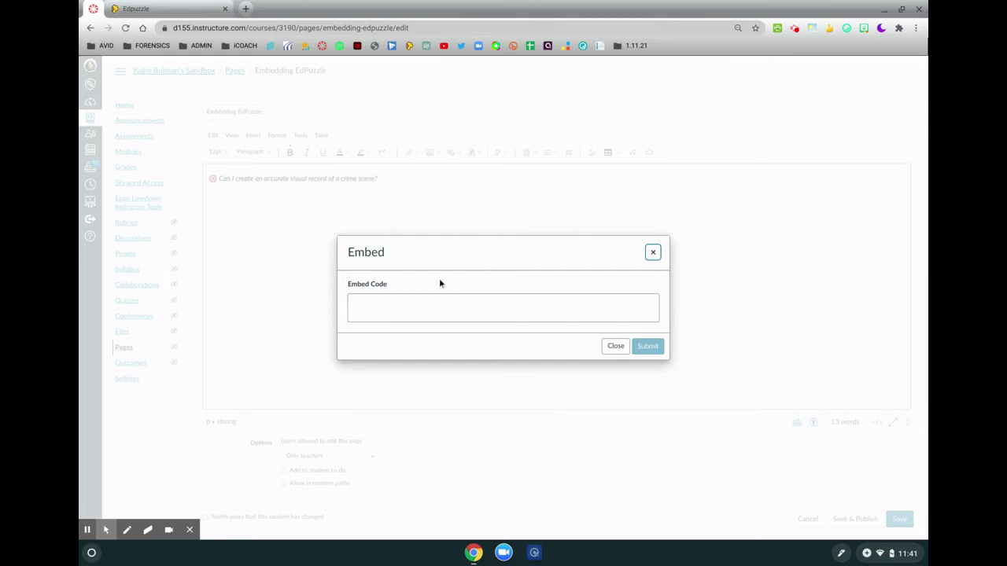
right_click(381, 301)
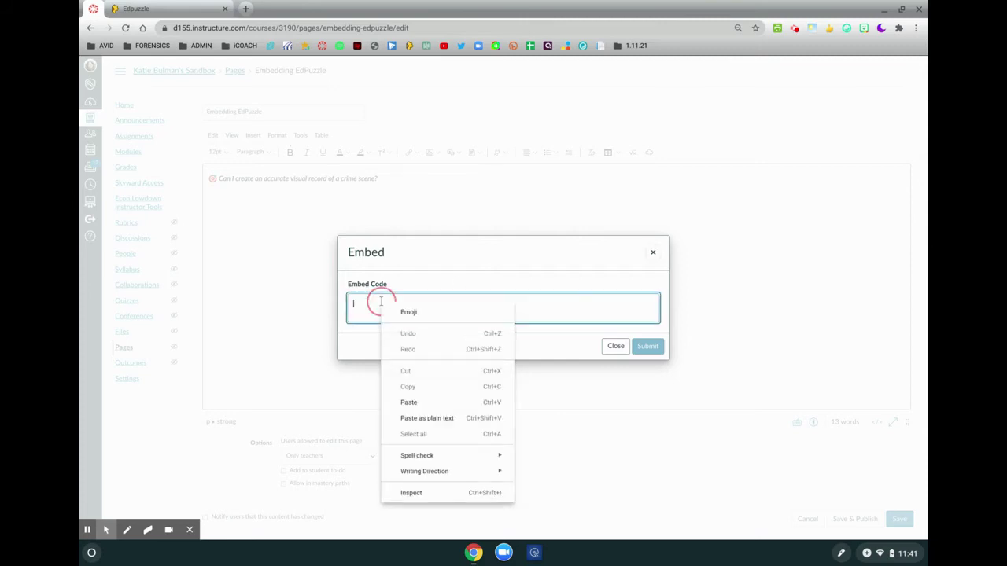
left_click(416, 402)
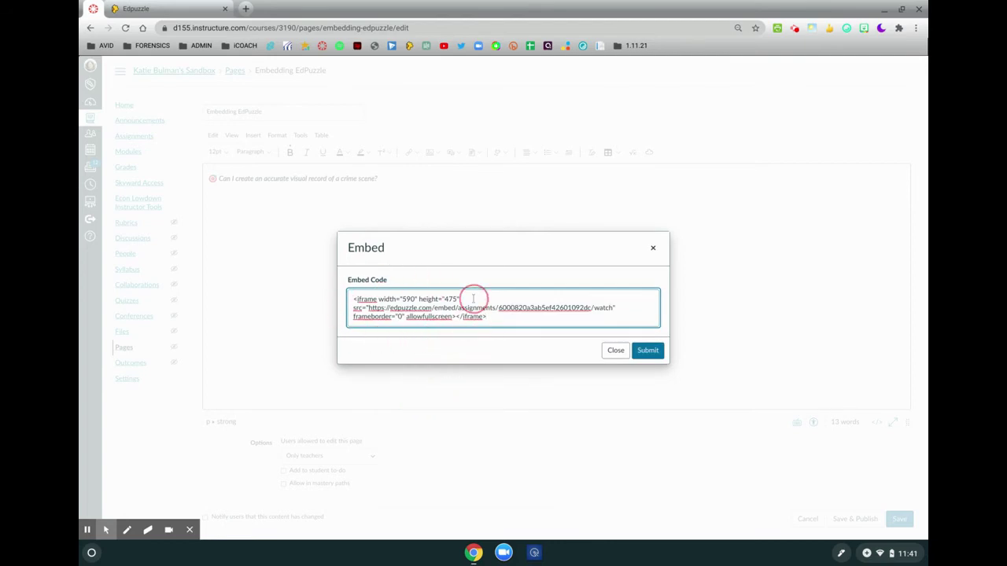
left_click(649, 351)
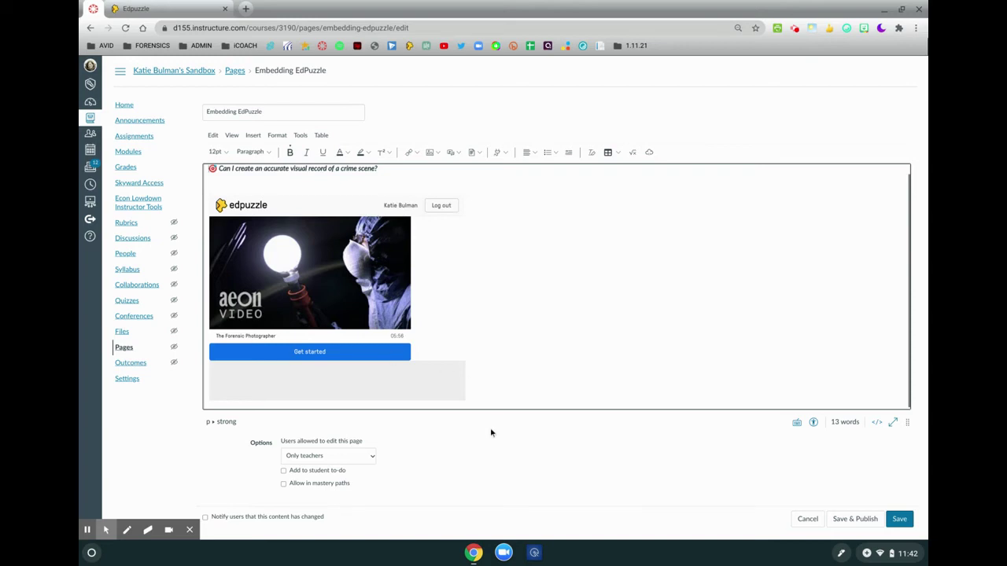
- Add the page to the student to-do list for Jan 19 11:59pm, then save and publish it
left_click(284, 472)
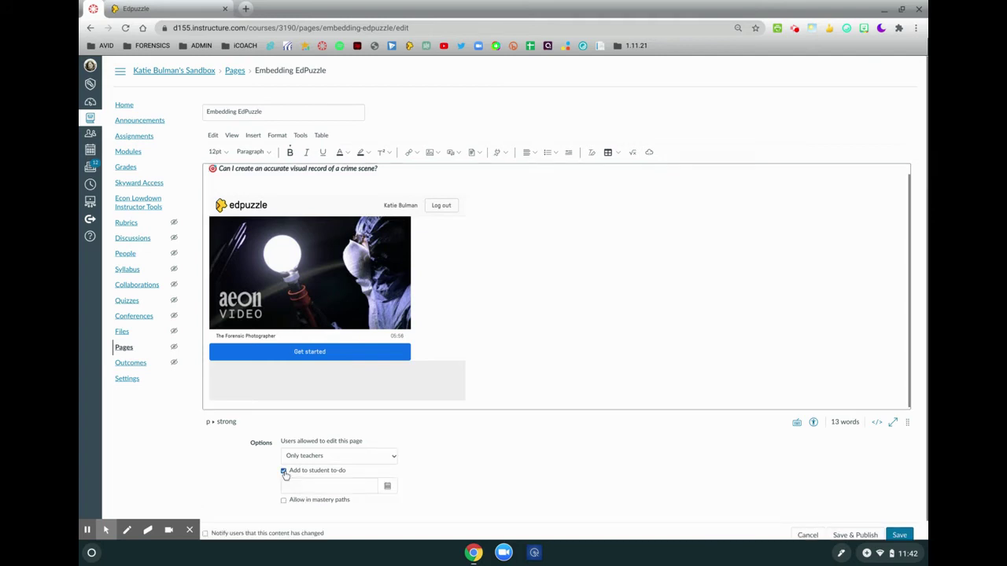
left_click(387, 487)
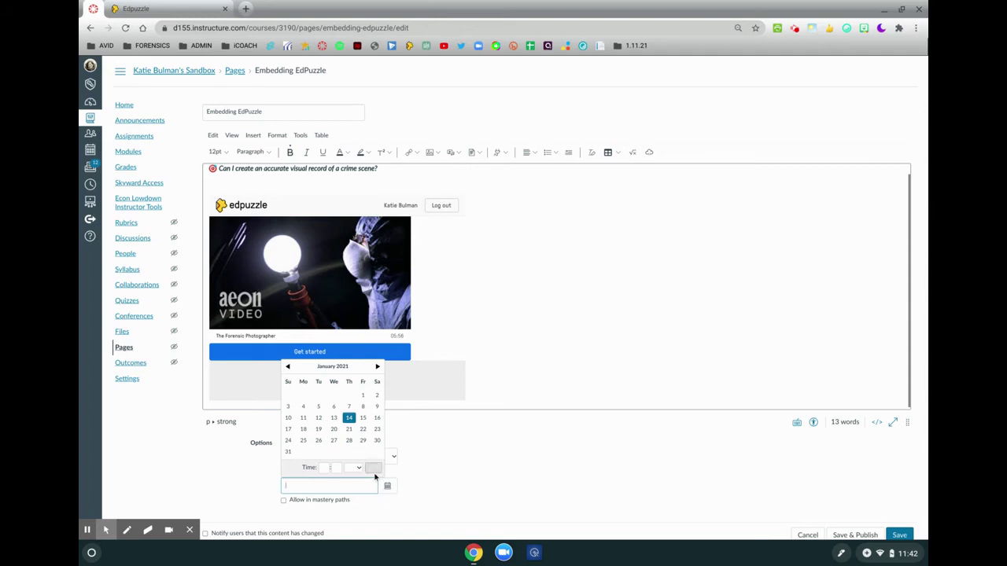
left_click(319, 431)
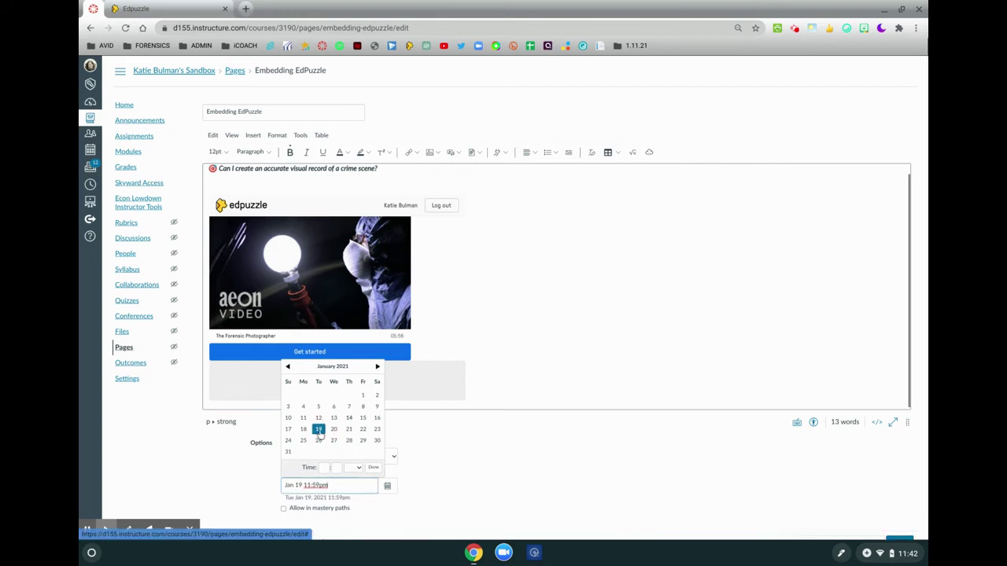
left_click(372, 467)
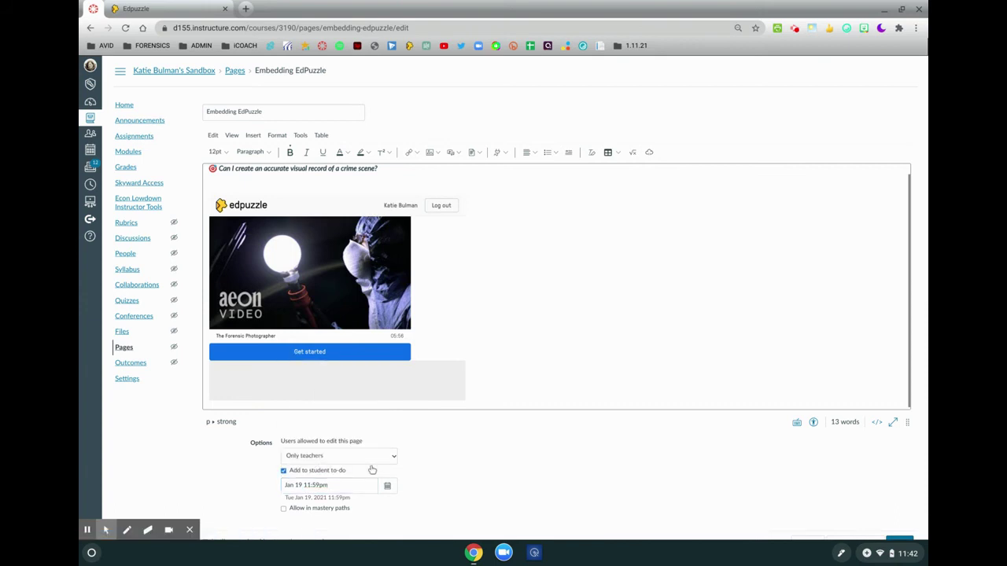
scroll(787, 476, "down", 1)
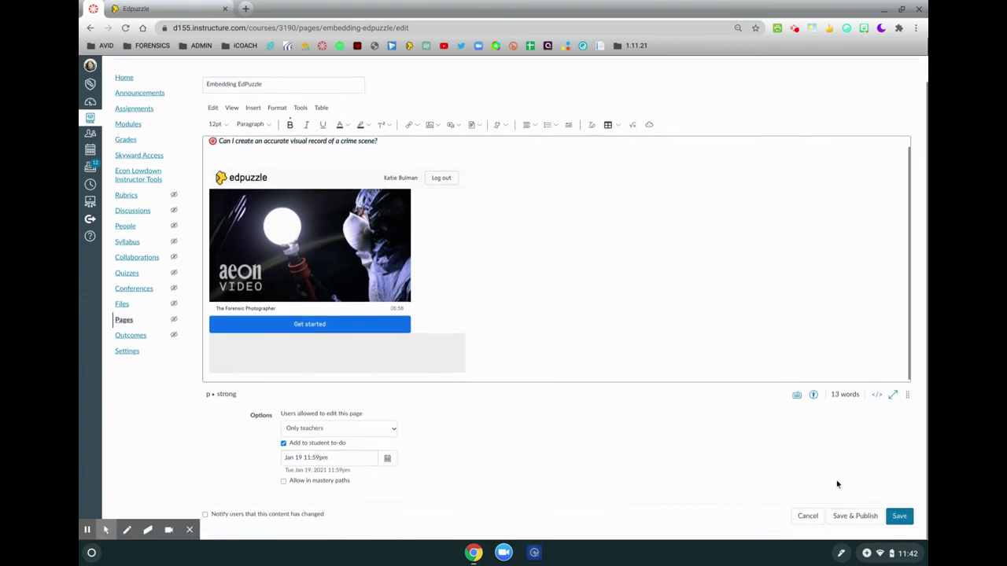
left_click(905, 517)
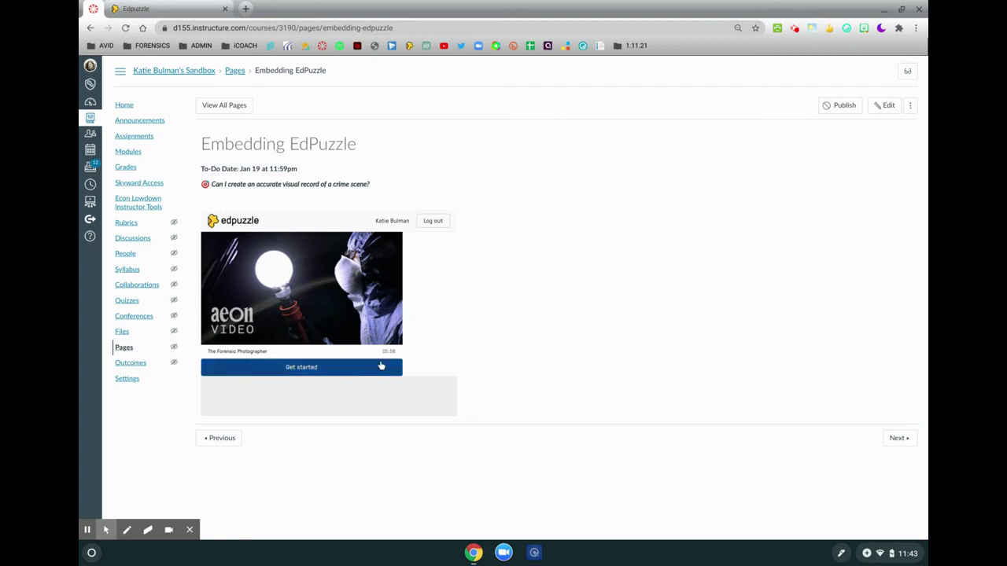
left_click(856, 114)
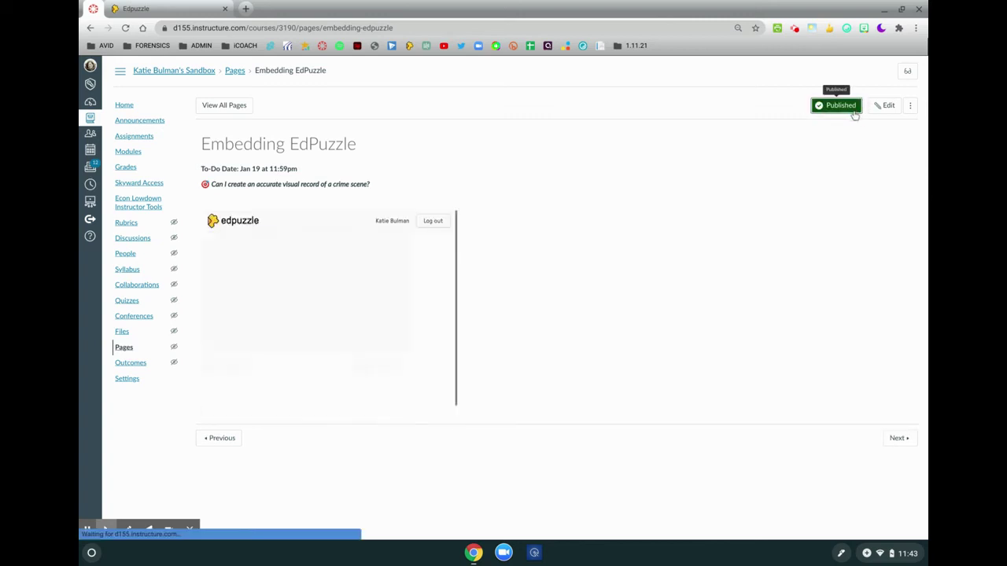
- Preview the page in Student View and play the embedded video through to its first multiple-choice question
left_click(907, 71)
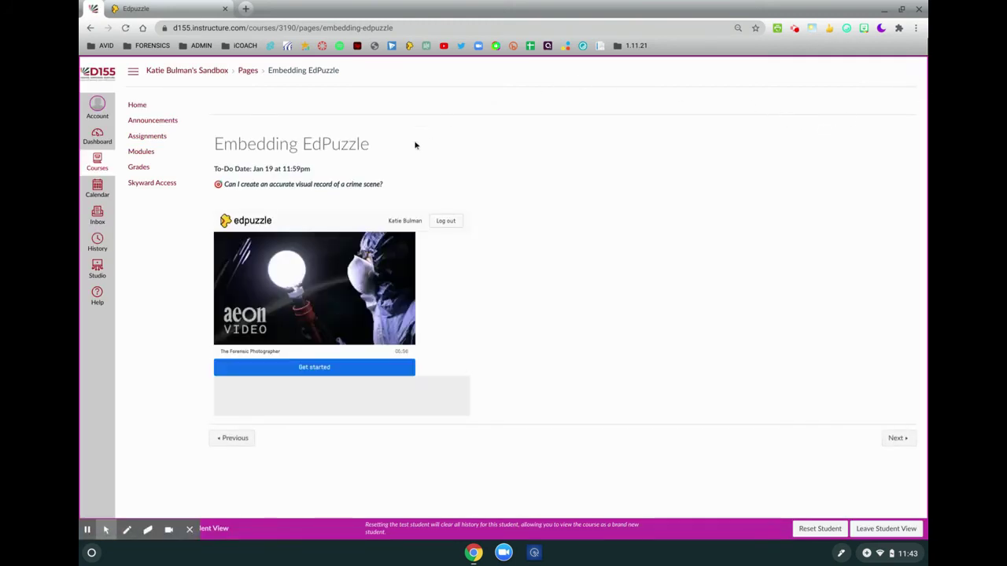
left_click(313, 370)
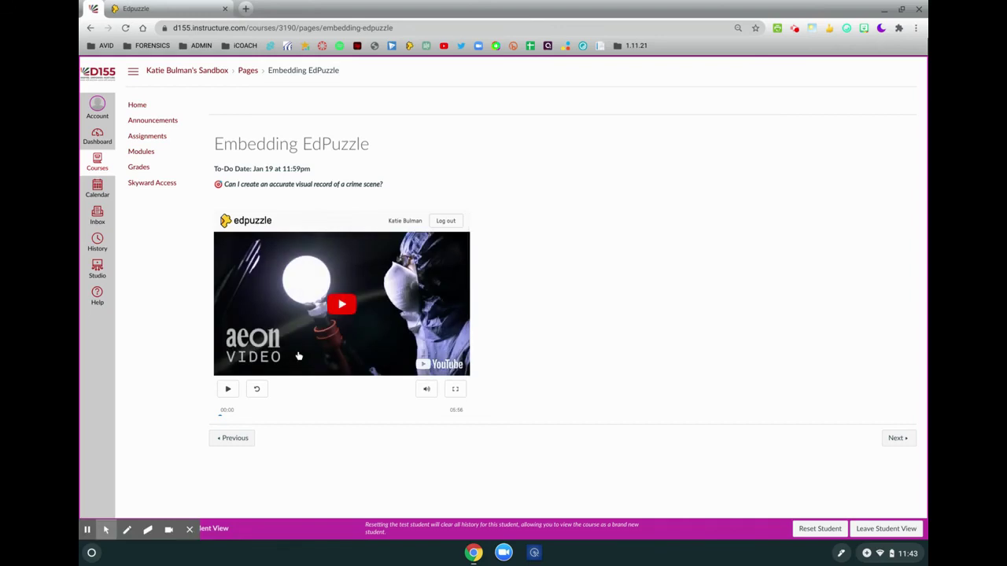
left_click(227, 389)
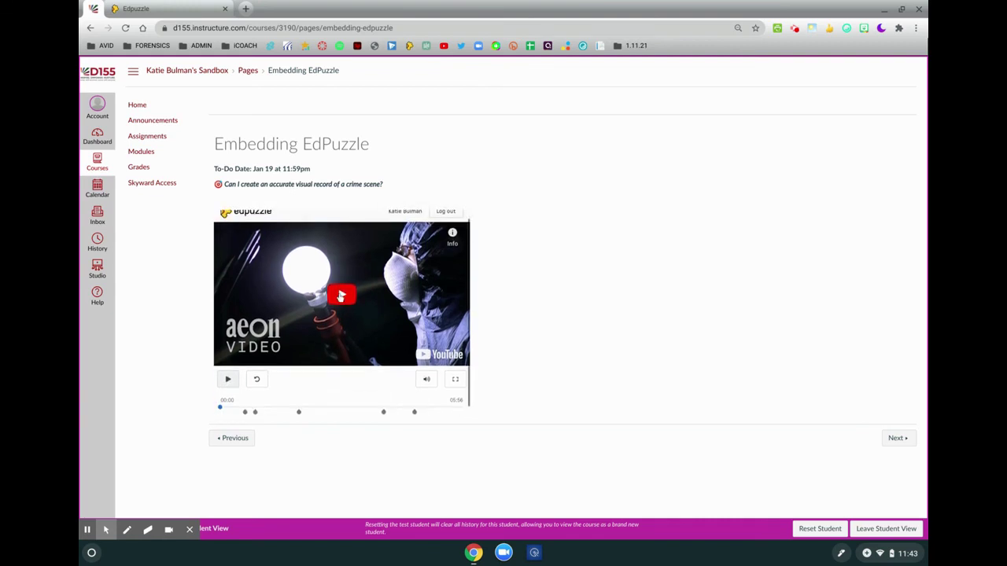
left_click(340, 297)
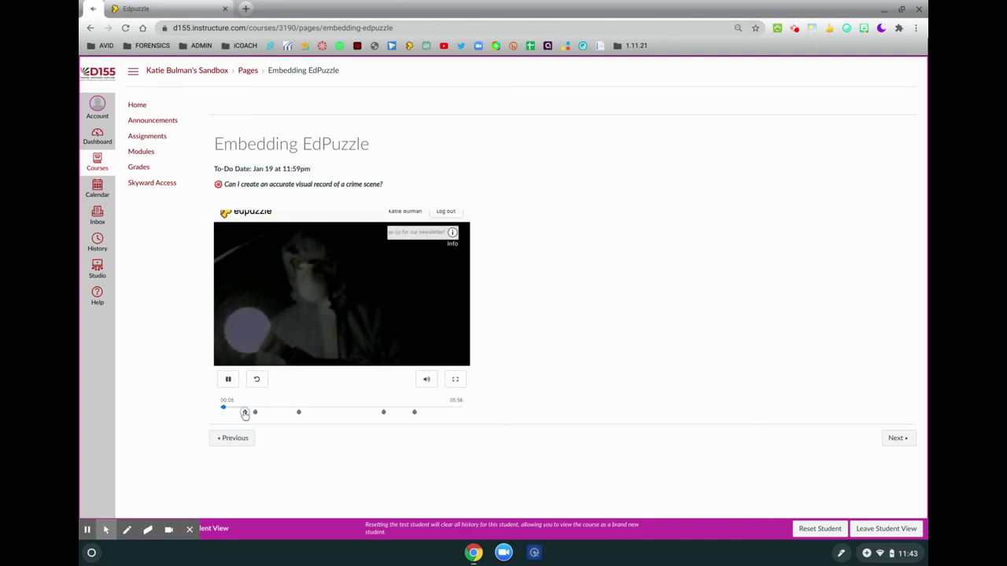
left_click(226, 379)
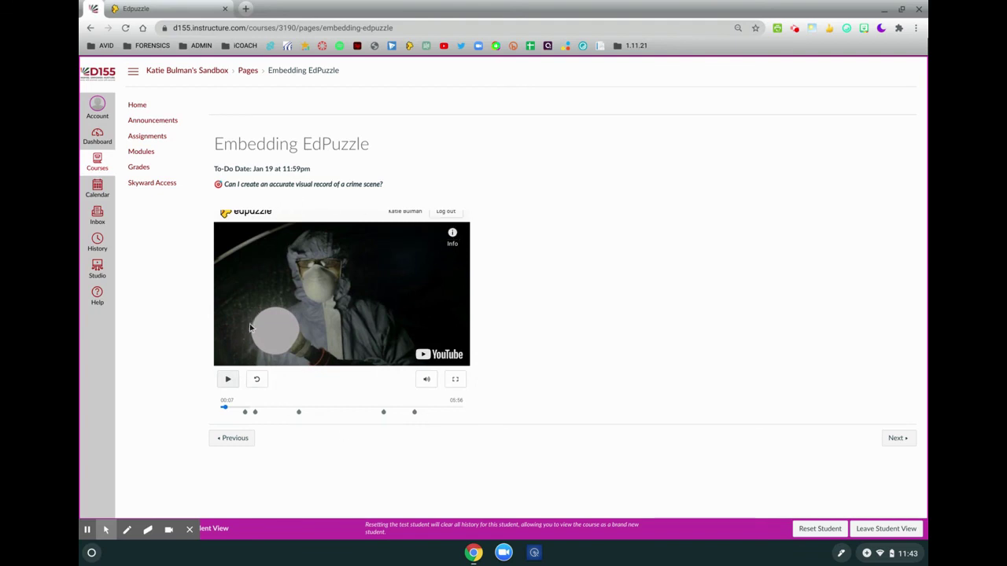
left_click(225, 382)
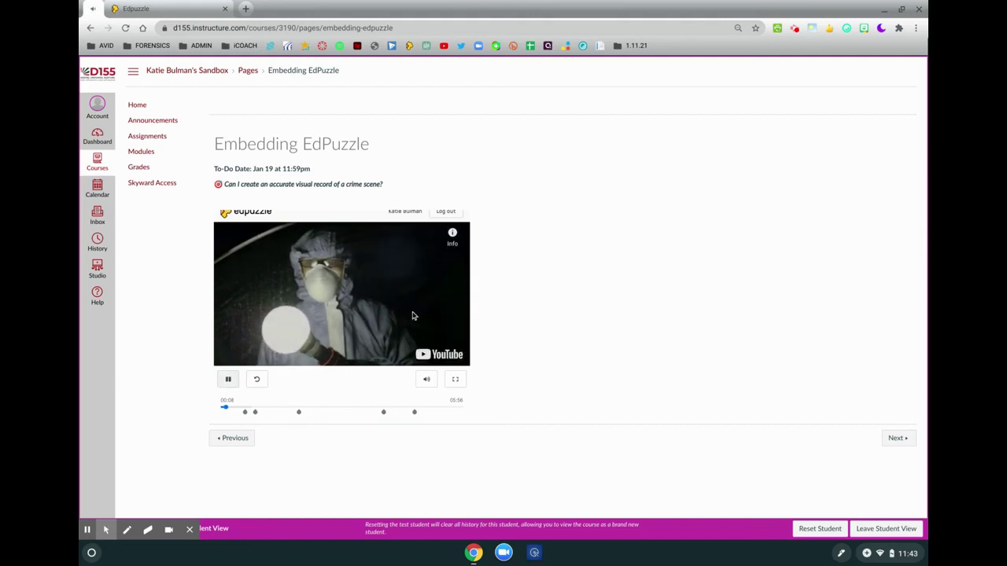
left_click(457, 381)
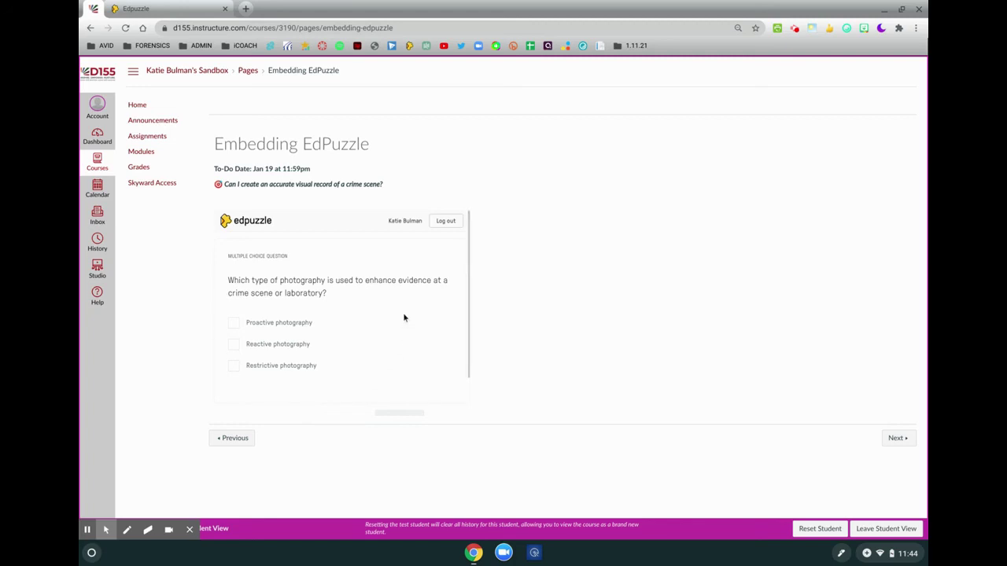
scroll(404, 317, "down", 1)
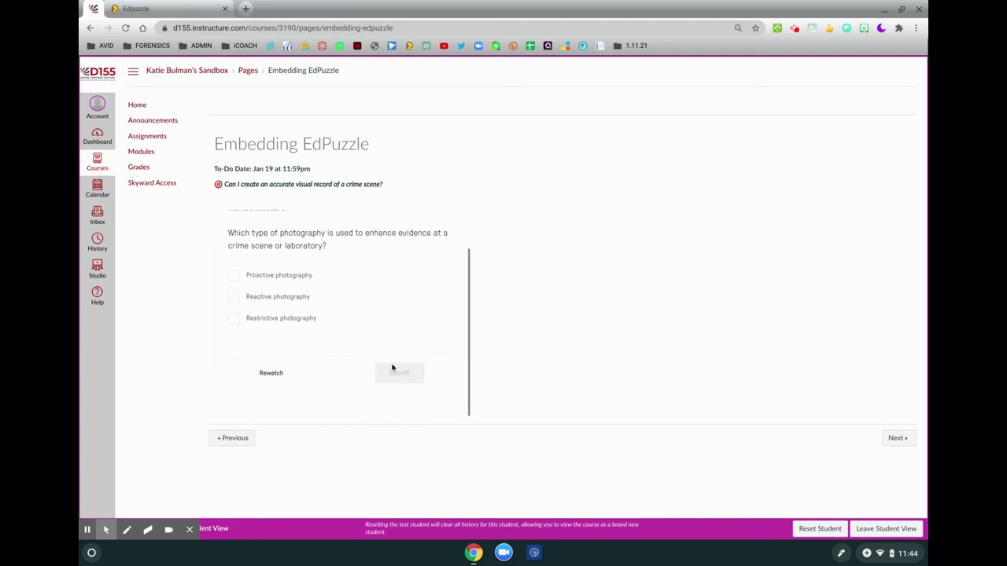